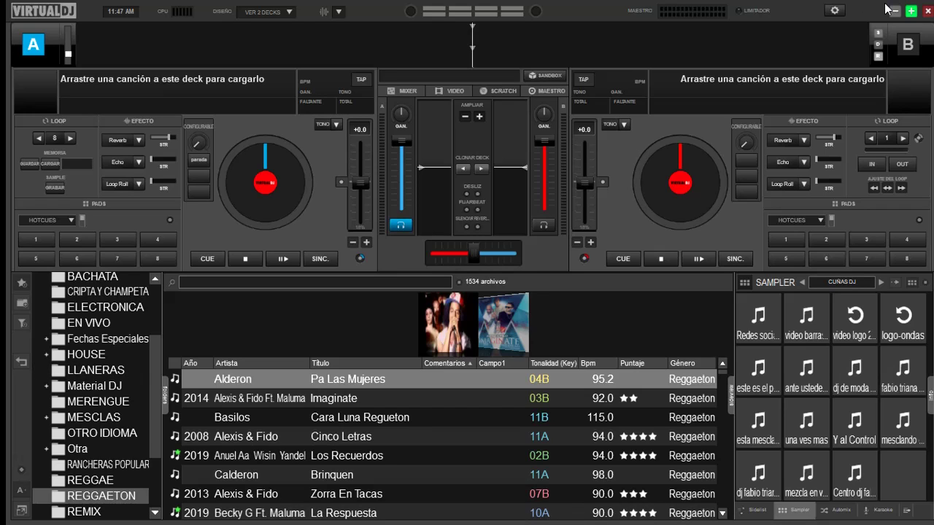
# Open the settings at the remote control page and reposition the window.
pyautogui.click(835, 13)
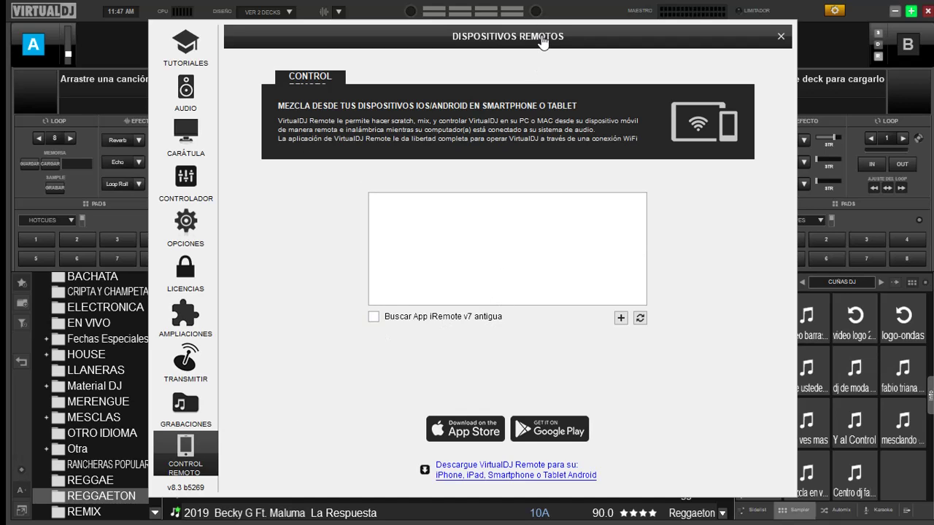
pyautogui.moveTo(542, 42); pyautogui.dragTo(444, 26)
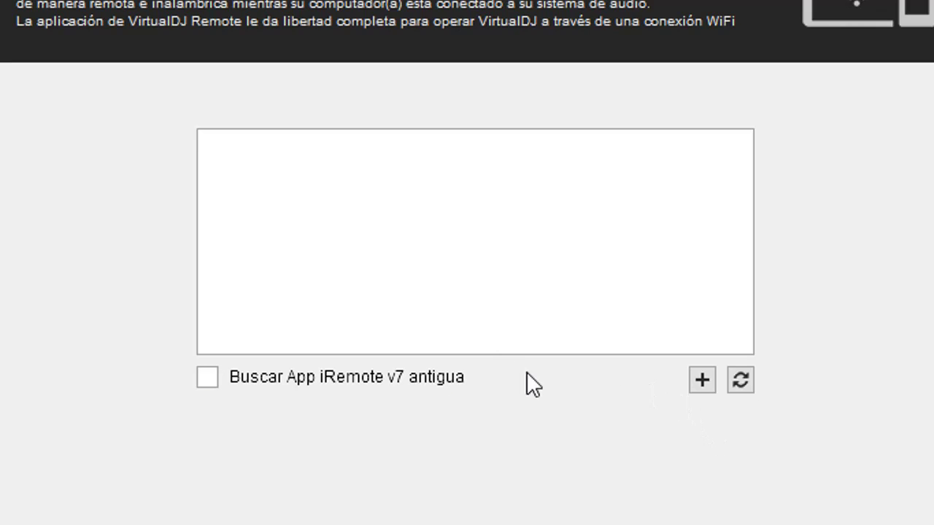
# Examine the dialog for manually entering a remote device's IP address, closing it without adding a device.
pyautogui.click(700, 380)
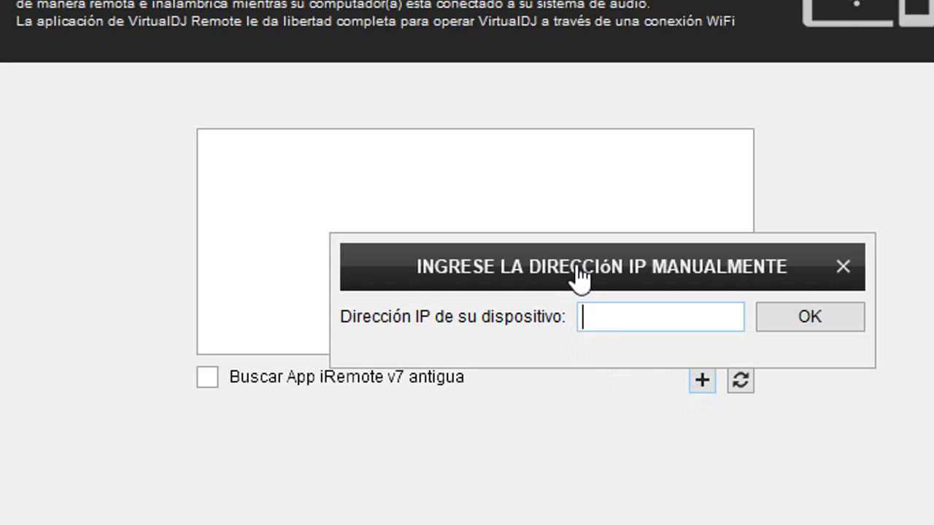
pyautogui.moveTo(584, 273); pyautogui.dragTo(464, 215)
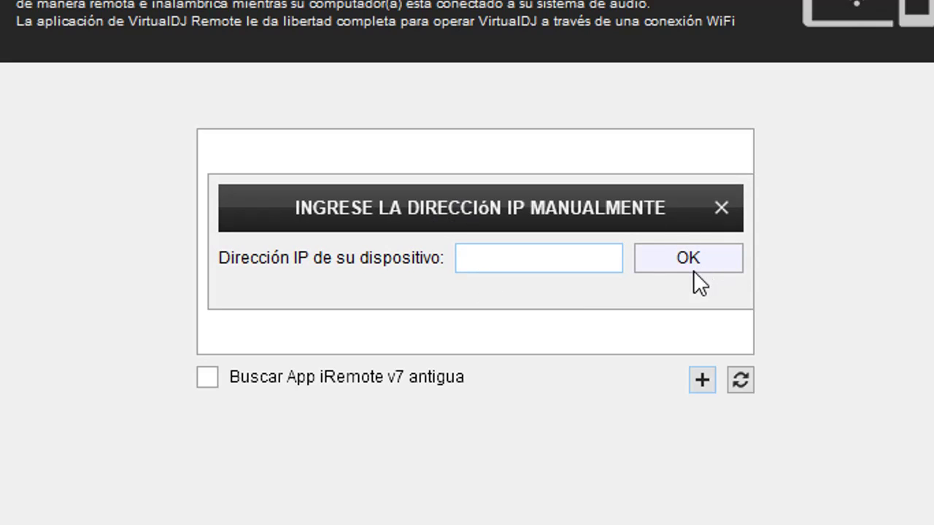
pyautogui.click(722, 211)
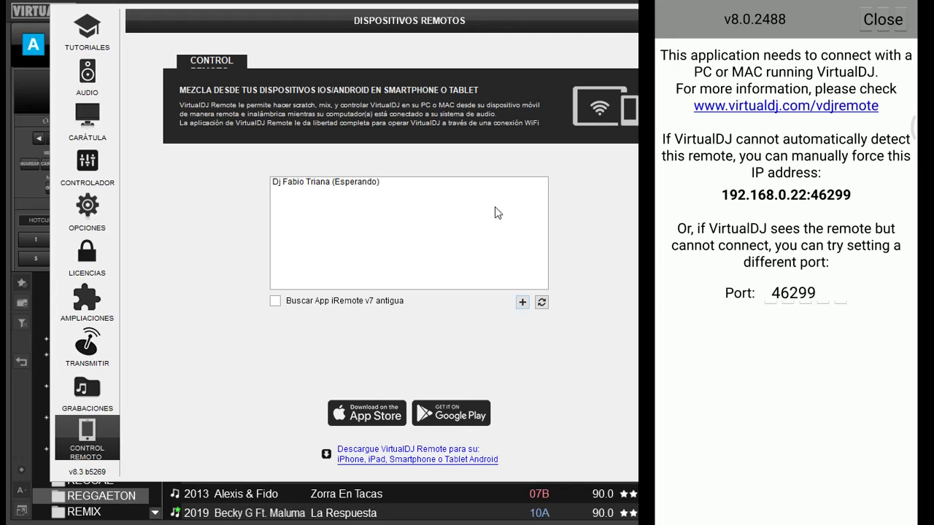
pyautogui.click(522, 302)
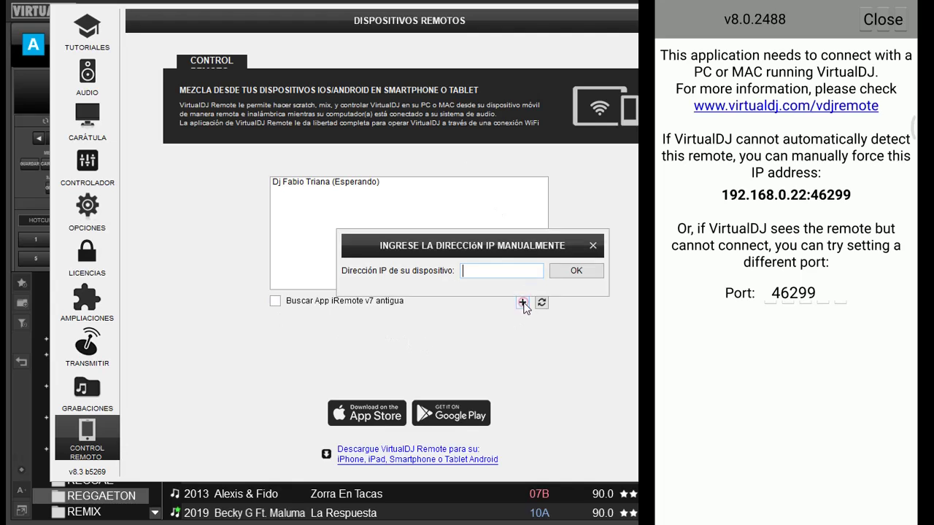
pyautogui.click(593, 246)
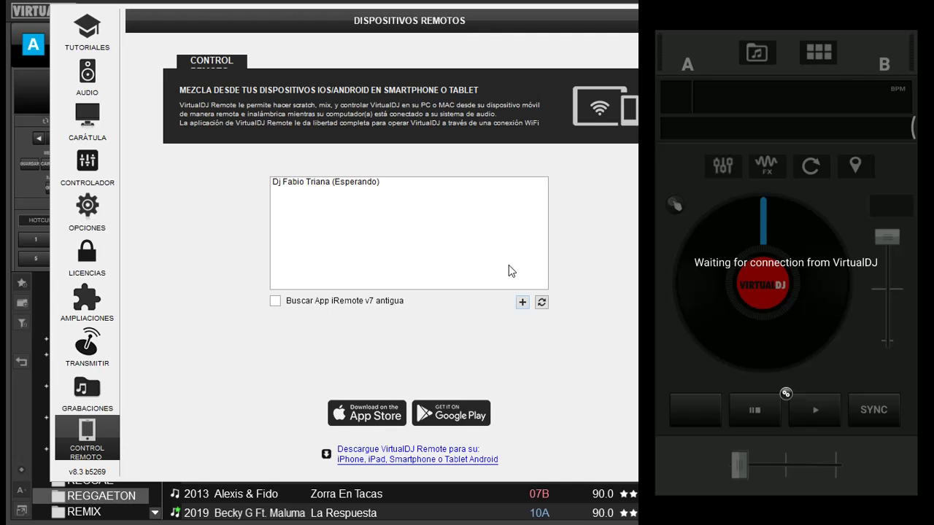
# Connect the waiting phone from the remote devices list and close the settings.
pyautogui.click(352, 184)
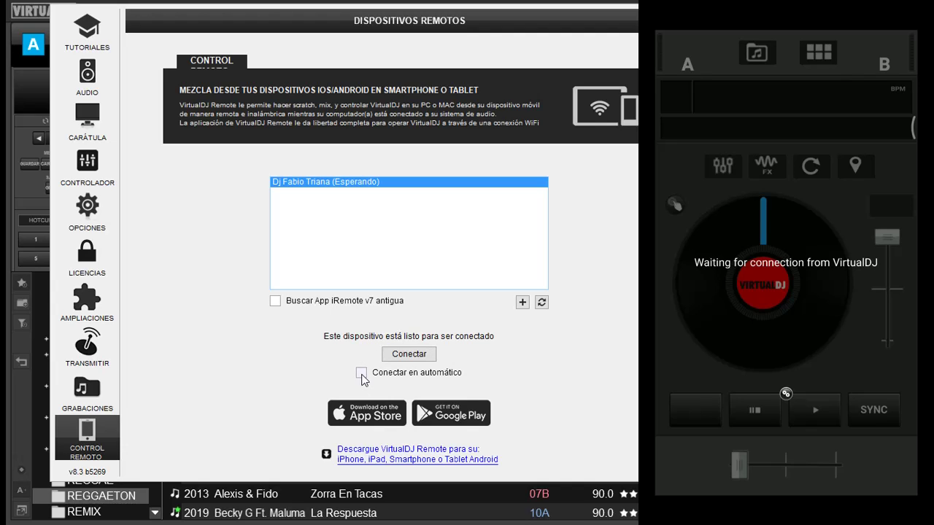
pyautogui.click(417, 356)
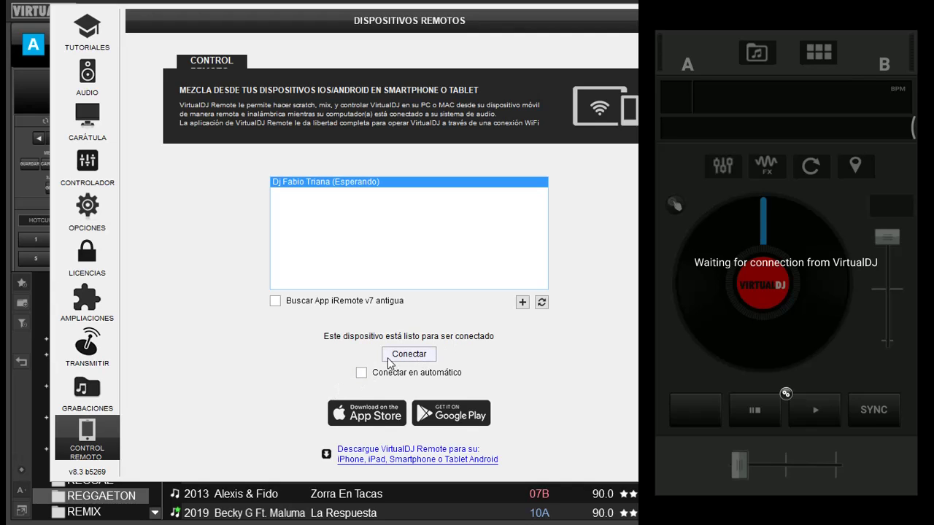
pyautogui.click(409, 356)
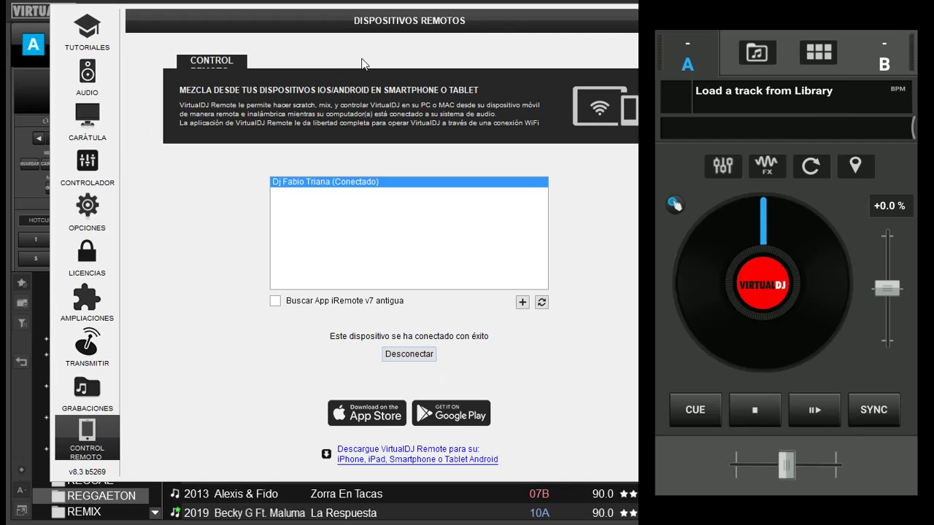
pyautogui.press('Escape')
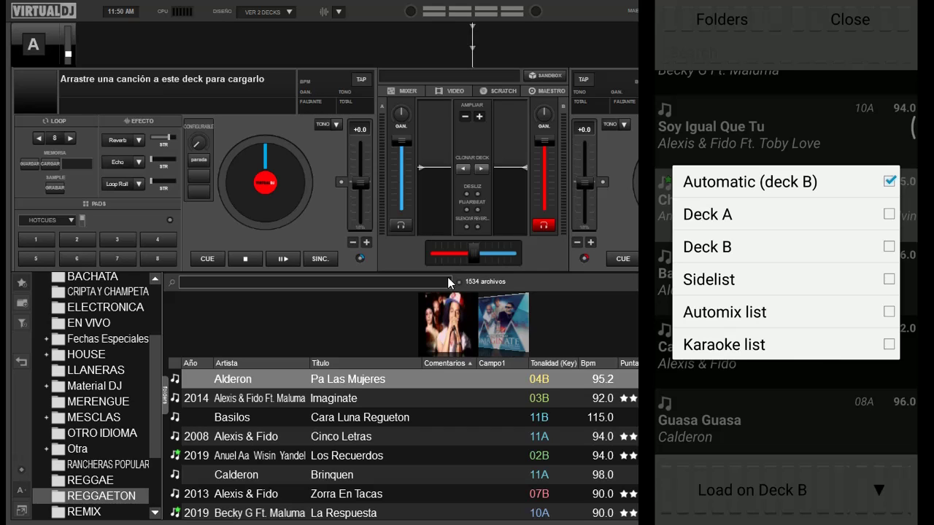
# Set the load target to Deck A in the phone's library and load the song China there.
pyautogui.click(707, 214)
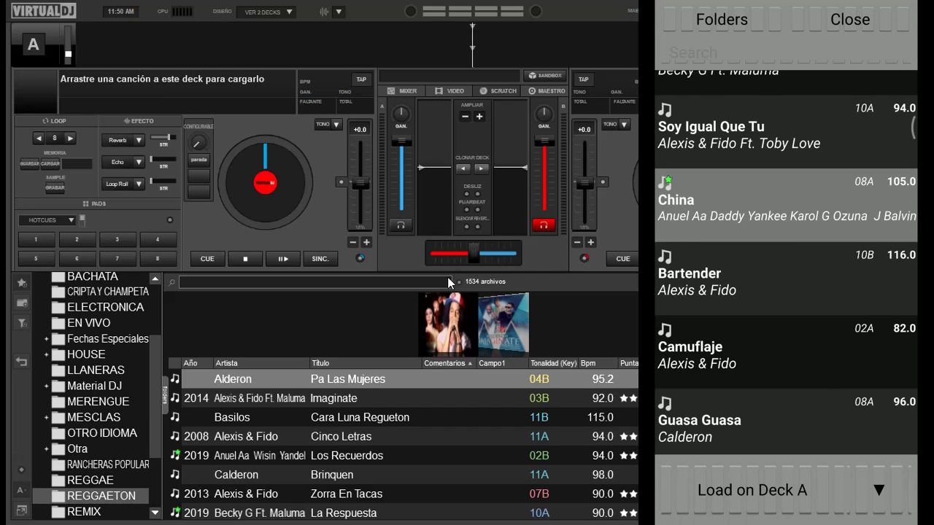
pyautogui.click(752, 490)
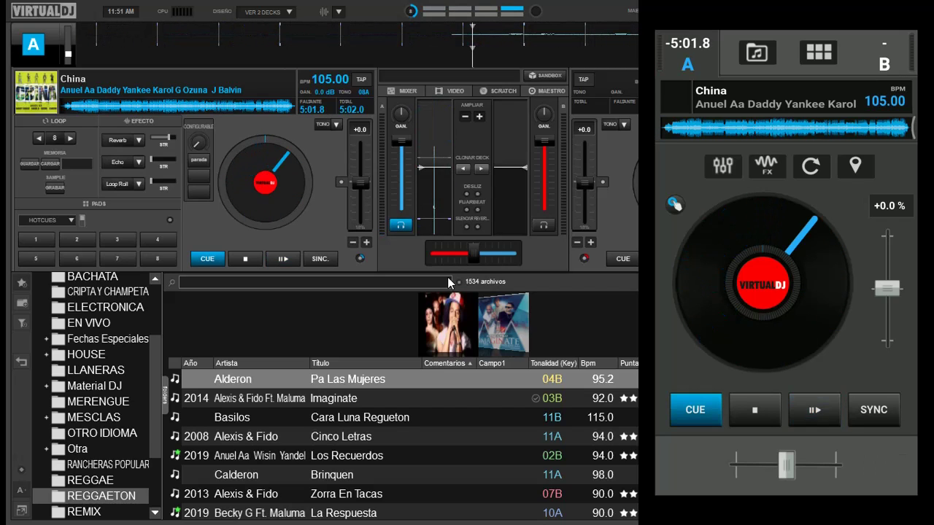
pyautogui.moveTo(786, 465)
pyautogui.mouseDown()
pyautogui.moveTo(775, 465)
pyautogui.moveTo(808, 465)
pyautogui.moveTo(747, 464)
pyautogui.moveTo(831, 465)
pyautogui.moveTo(740, 465)
pyautogui.moveTo(786, 465)
pyautogui.mouseUp()
pyautogui.moveTo(887, 288)
pyautogui.mouseDown()
pyautogui.moveTo(887, 239)
pyautogui.moveTo(887, 336)
pyautogui.moveTo(887, 256)
pyautogui.moveTo(887, 318)
pyautogui.moveTo(887, 273)
pyautogui.moveTo(887, 288)
pyautogui.mouseUp()
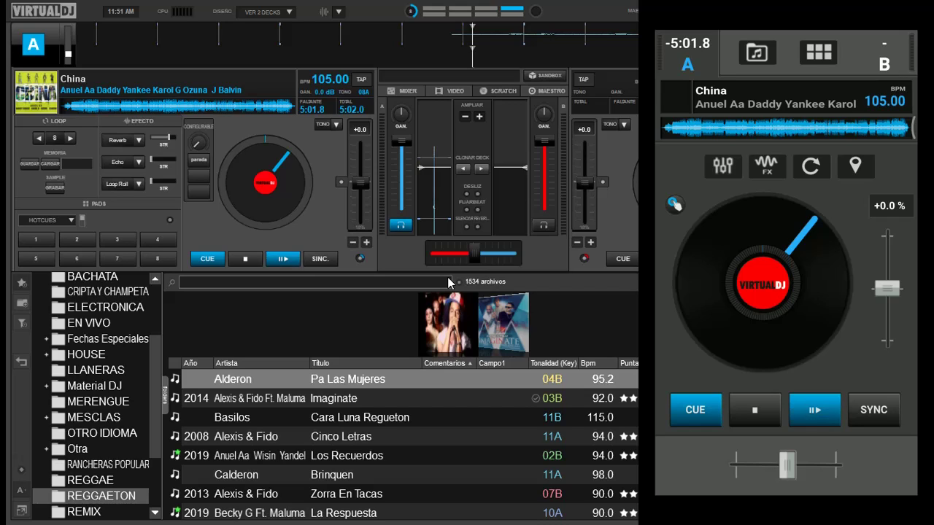
# Show the filter and equalizer sliders on the phone remote and the audio mixer panel on the computer.
pyautogui.click(722, 166)
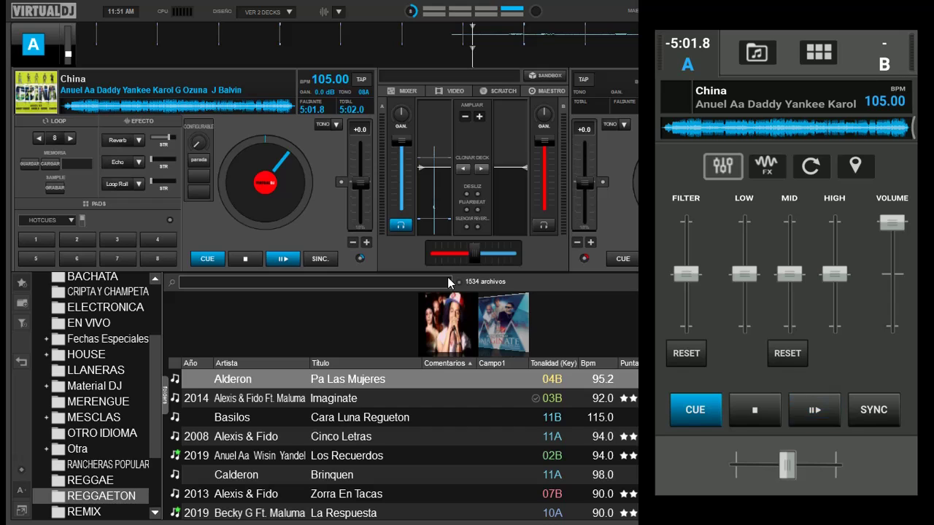
pyautogui.click(406, 92)
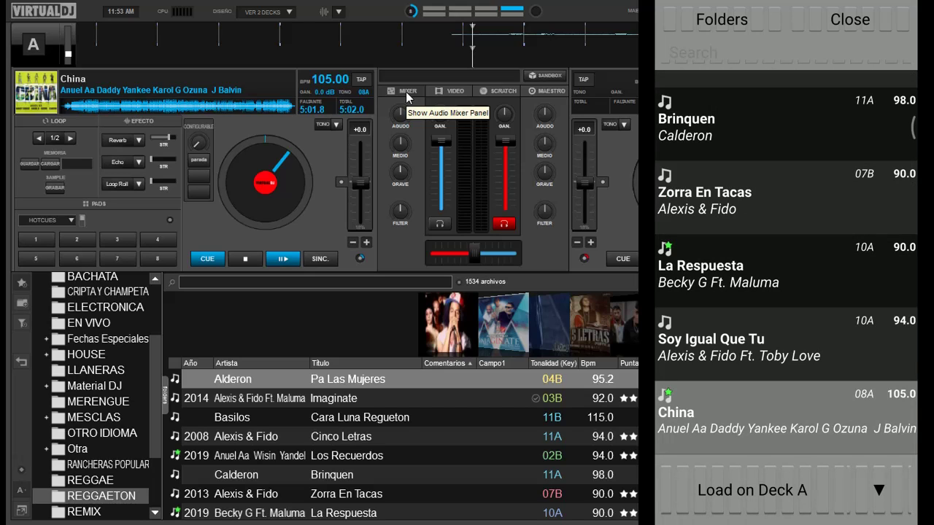
# Load La Respuesta by Becky G Ft. Maluma onto Deck B from the phone's library.
pyautogui.click(730, 270)
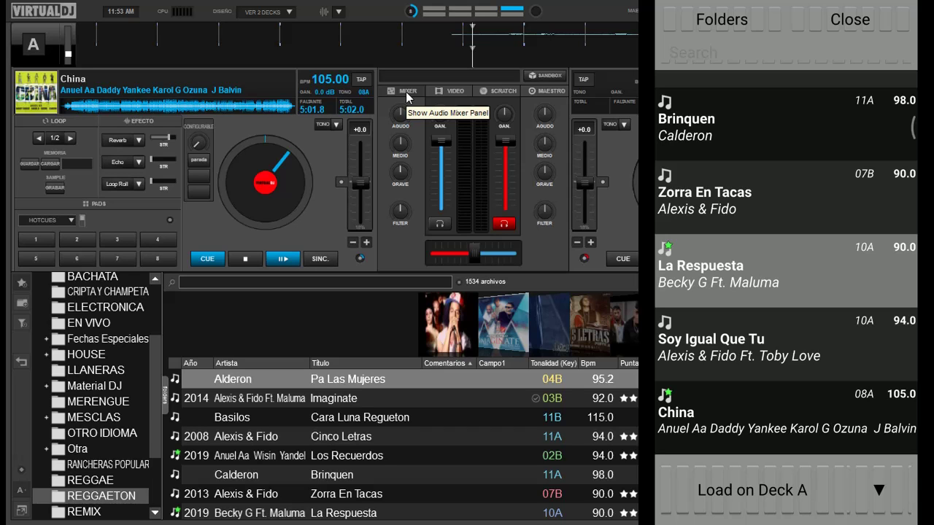
pyautogui.click(878, 490)
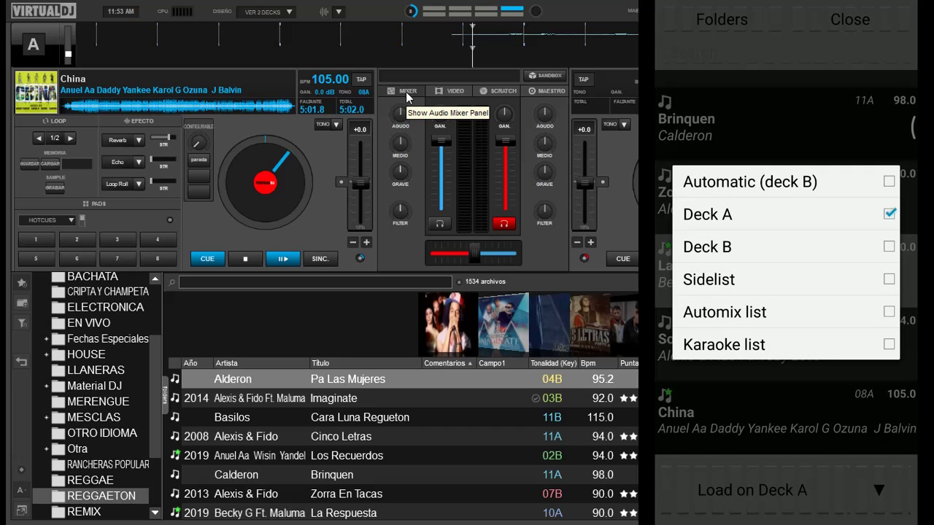
pyautogui.click(707, 247)
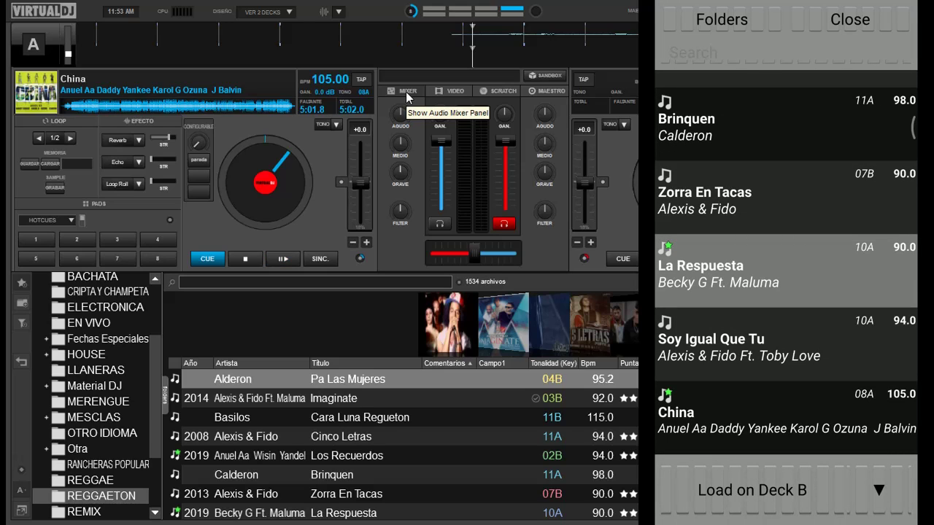
pyautogui.click(751, 489)
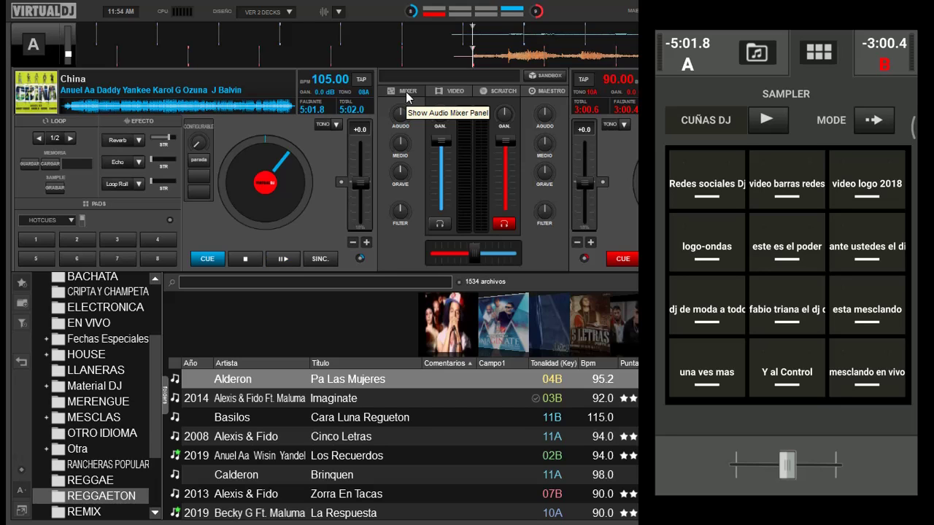
# Trigger the "una ves mas" sample from the CUÑAS DJ bank on the phone's sampler.
pyautogui.click(706, 368)
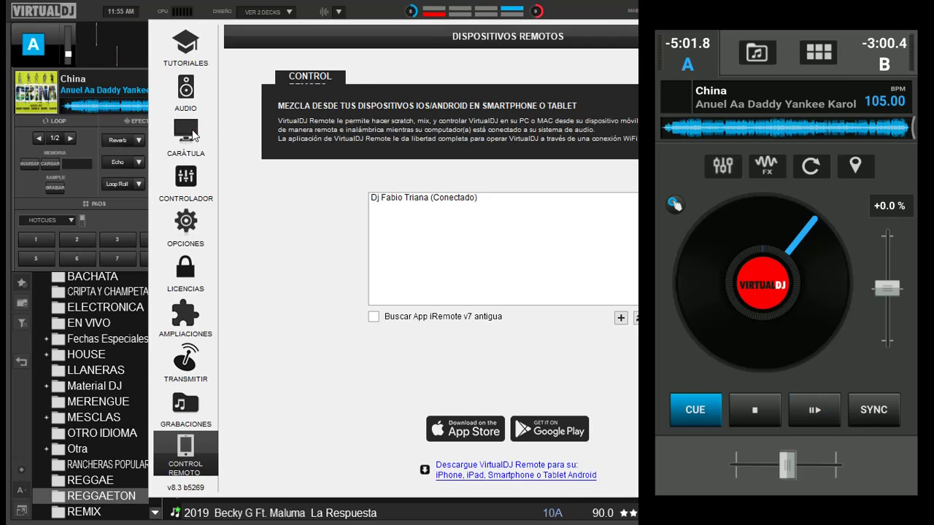
# Try the VirtualDJ Remote app skins in turn, from iControl 2 and Performance Pad through the second Remote DualDeck Control entry.
pyautogui.click(188, 139)
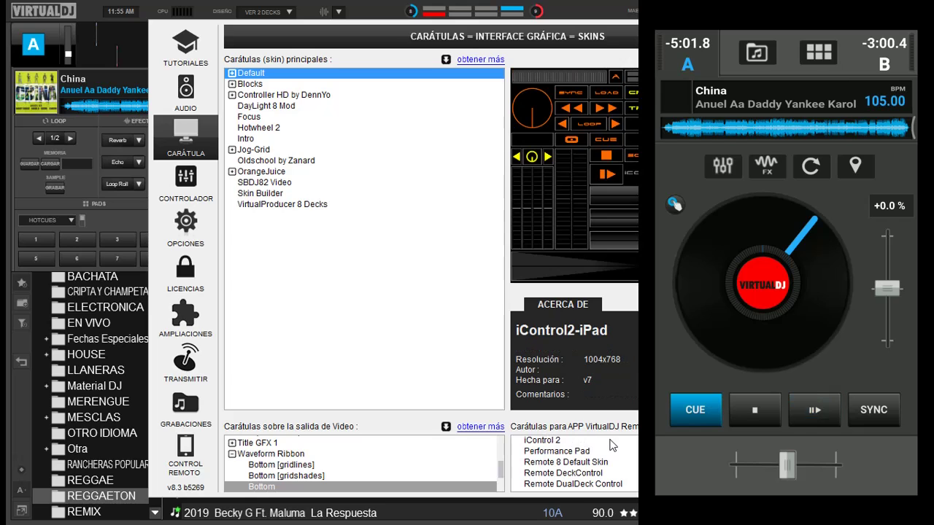
pyautogui.click(552, 445)
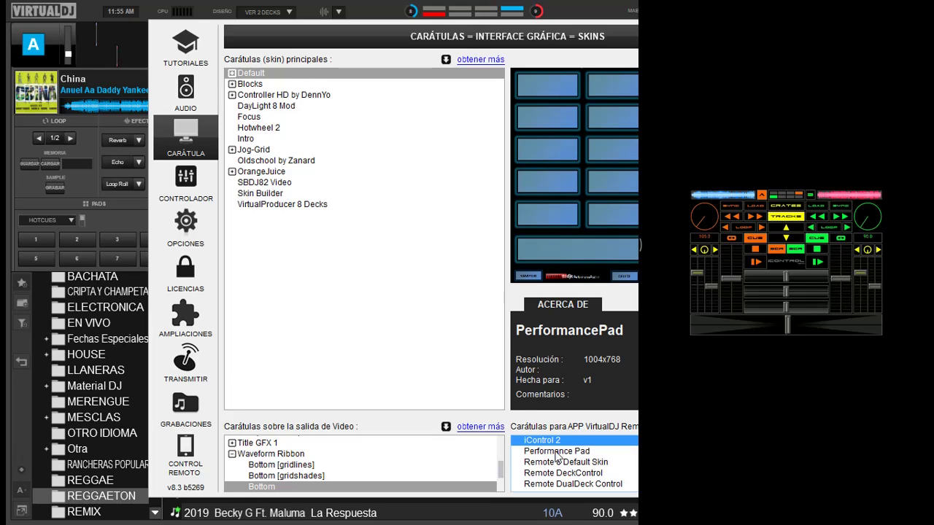
pyautogui.click(554, 451)
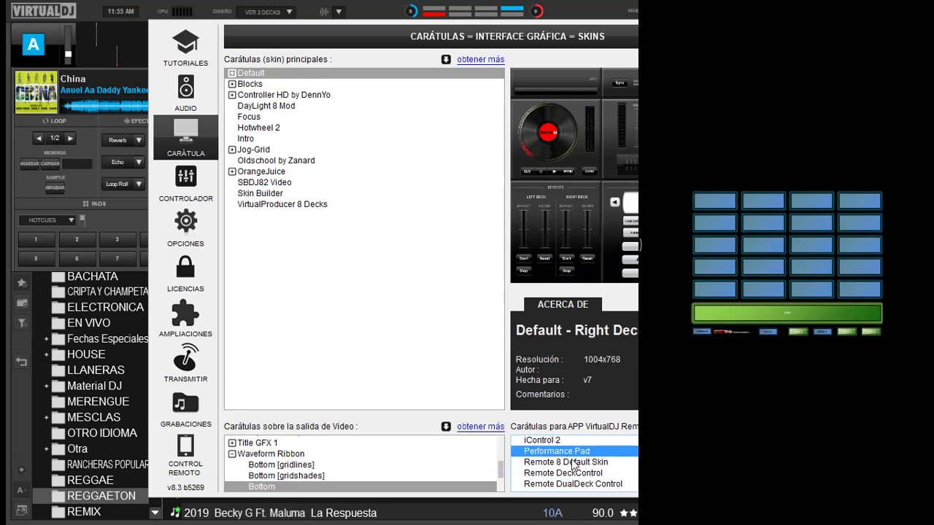
pyautogui.click(574, 462)
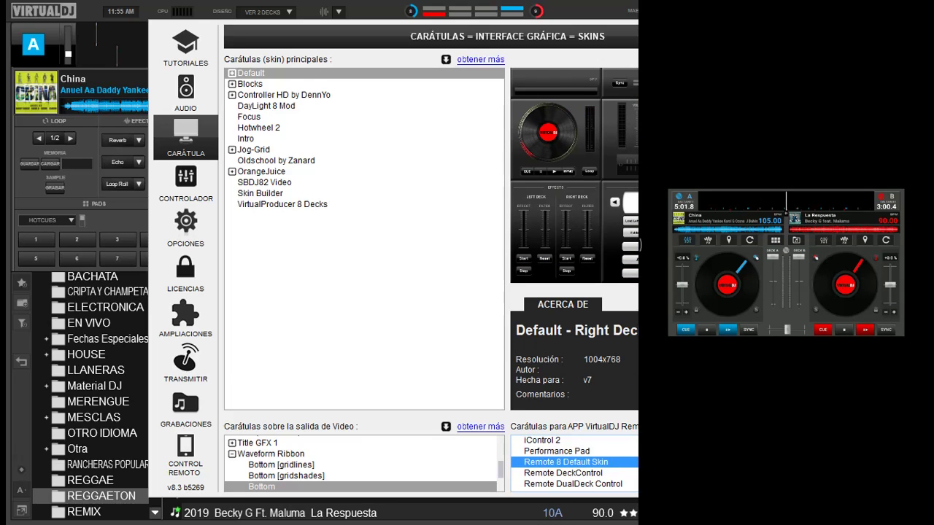
pyautogui.scroll(-1, 562, 456)
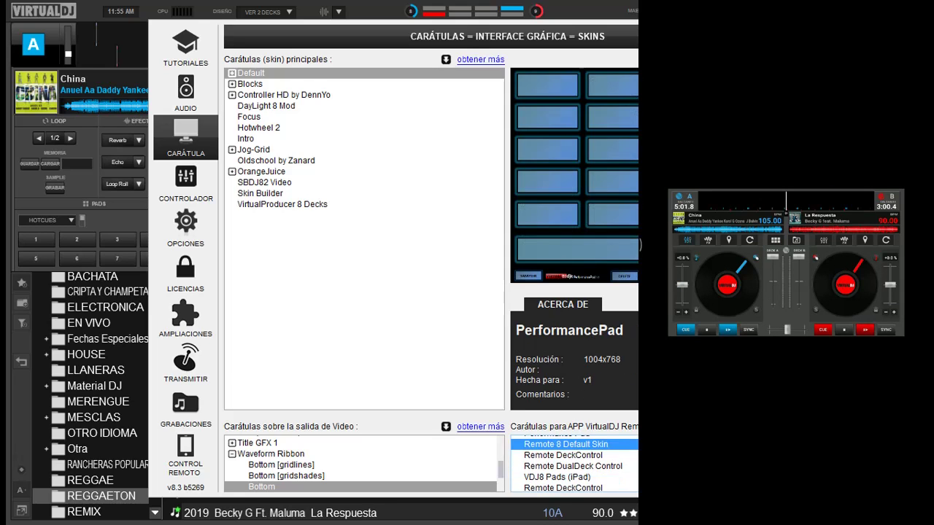
pyautogui.click(578, 456)
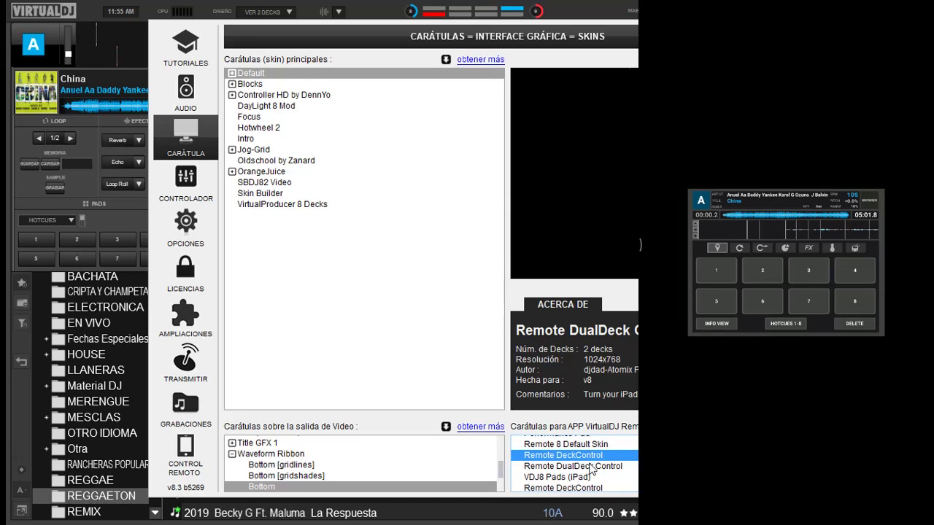
pyautogui.click(591, 467)
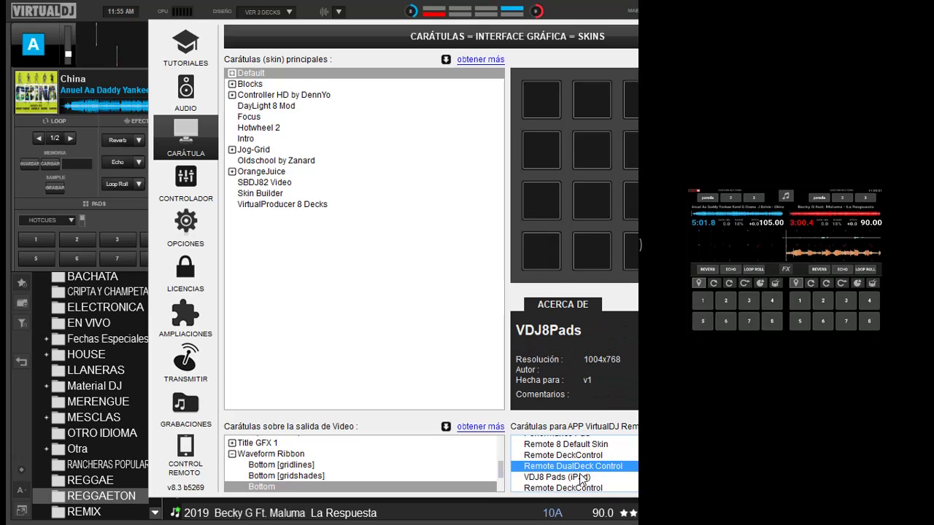
pyautogui.click(582, 477)
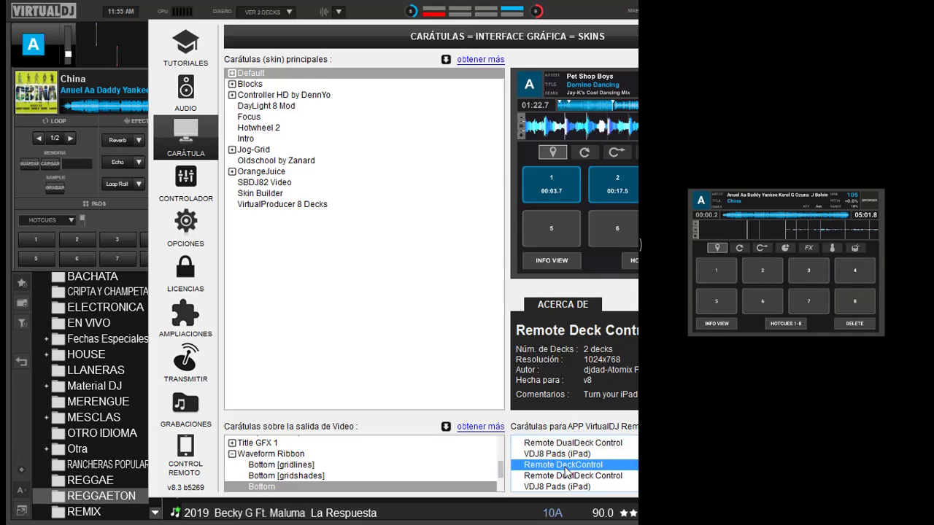
pyautogui.click(567, 475)
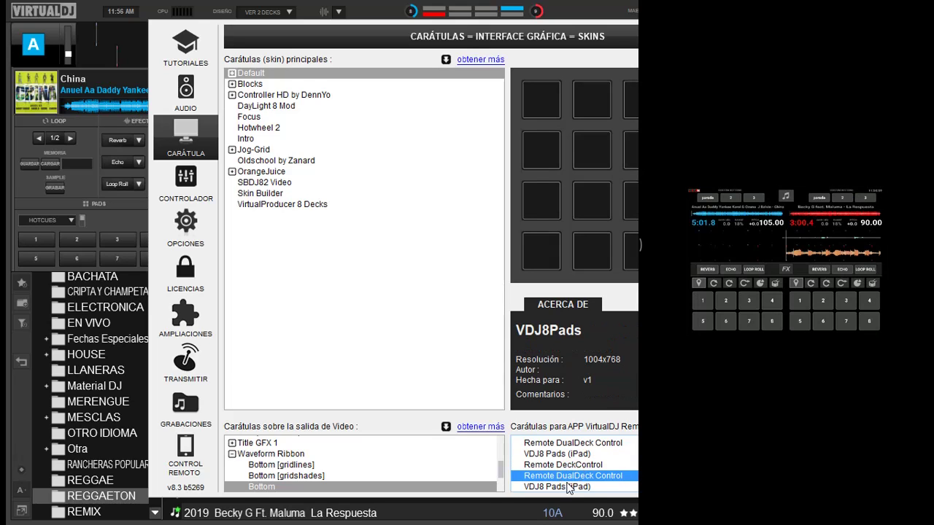